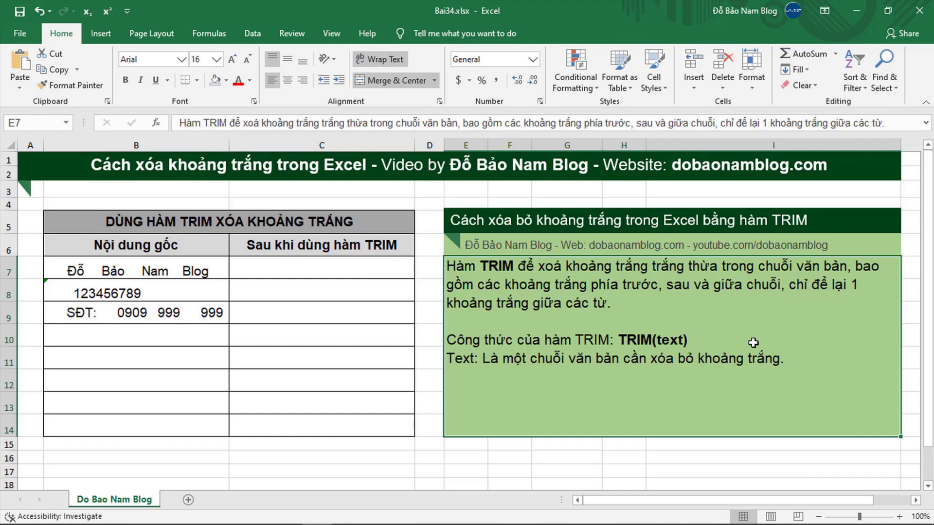
Review the TRIM table, its original-content column and result cell C7, and inspect B7's spaced text
left_click(314, 264)
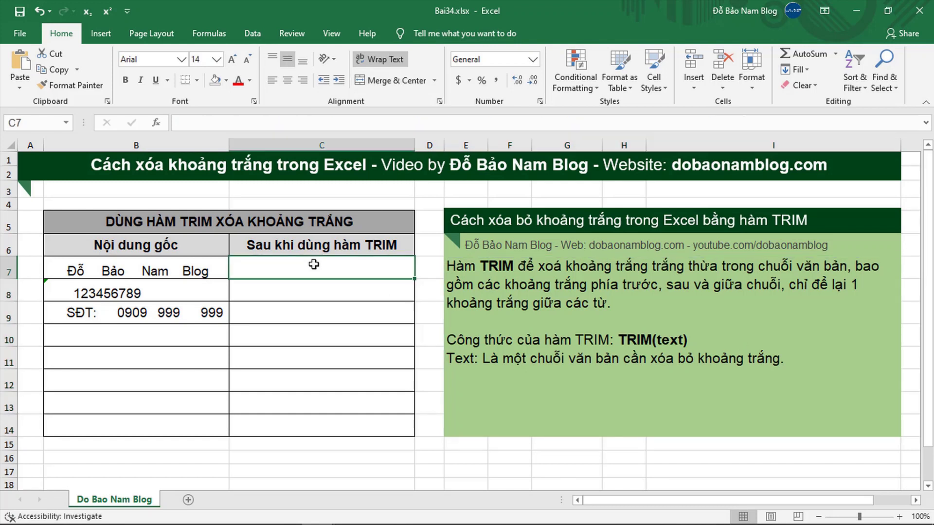
left_click_drag(133, 215, 295, 428)
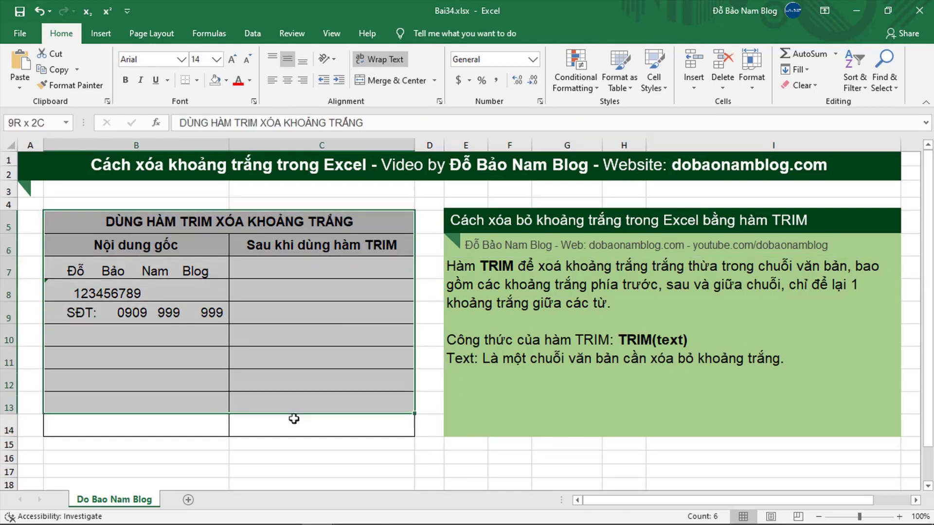
left_click(149, 245)
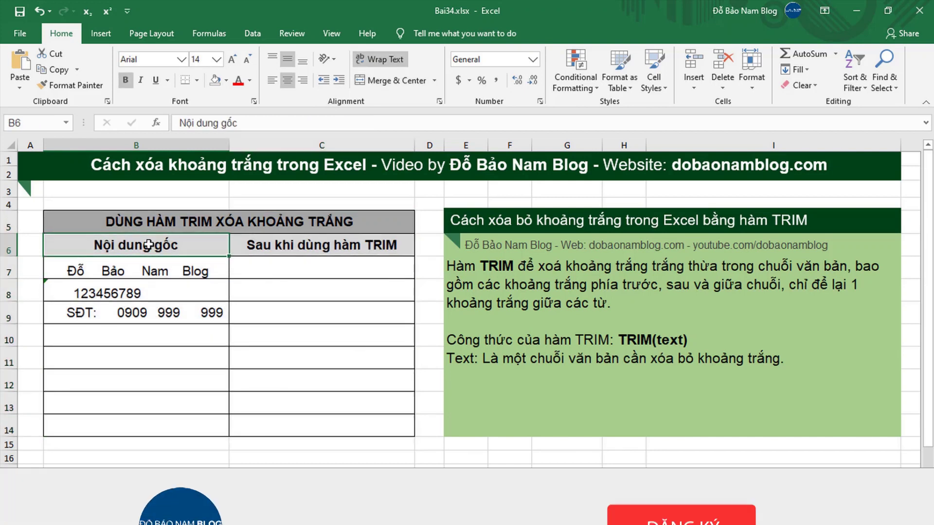
left_click(296, 269)
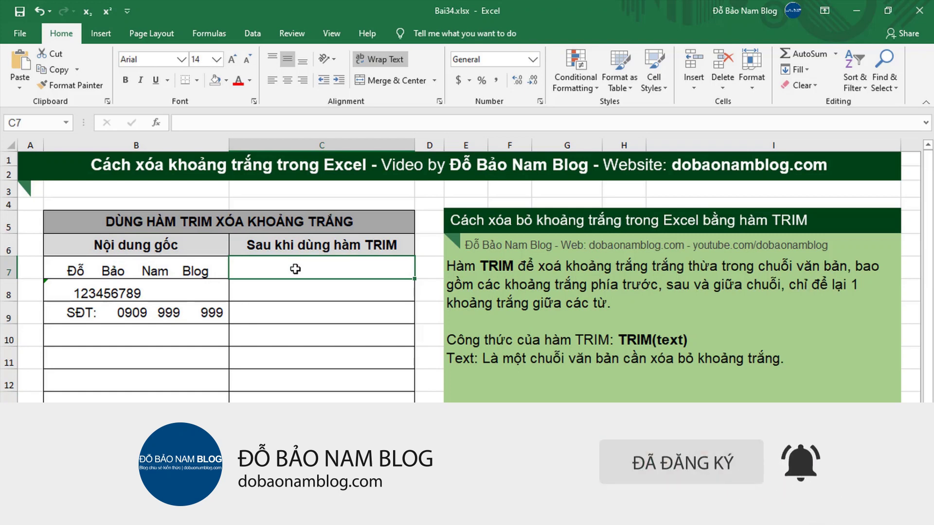
left_click(202, 263)
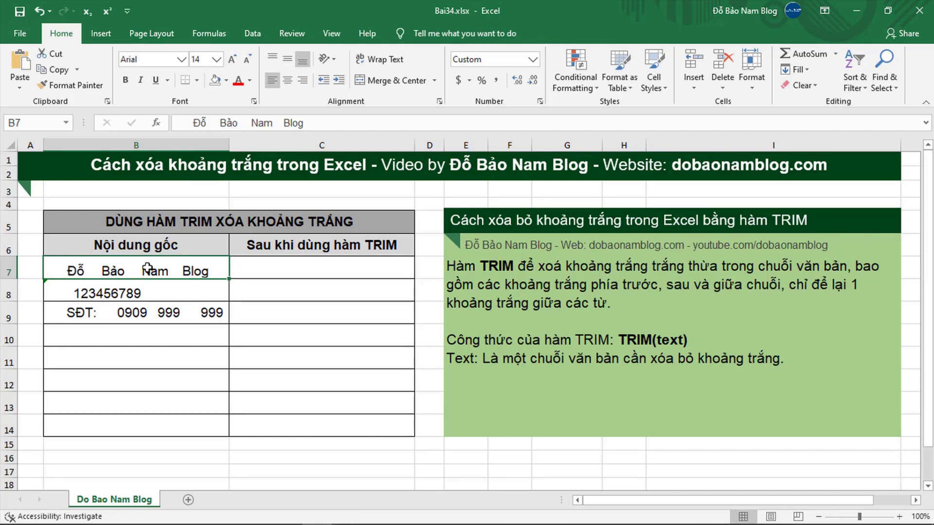
double_click(219, 271)
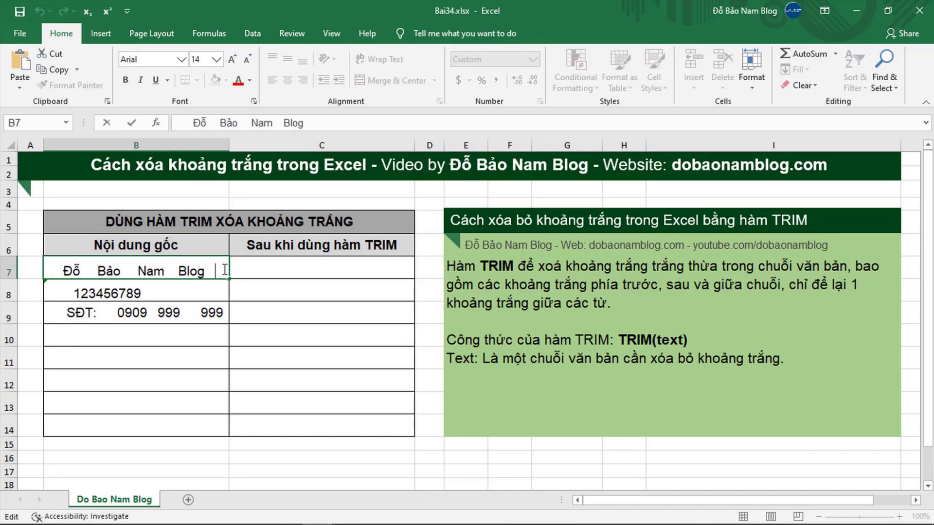
key("Escape")
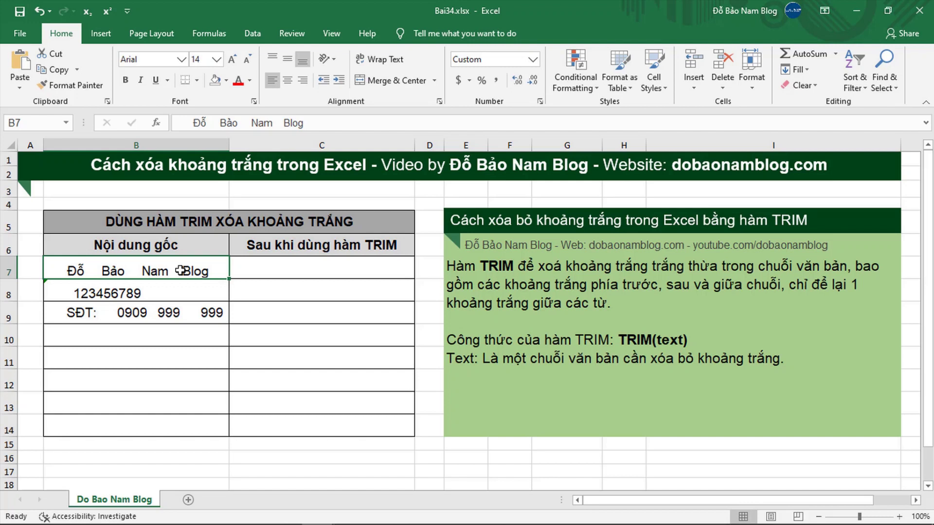
Inspect the leading spaces before 123456789 in B8 and the extra spaces after SĐT: in B9
left_click(161, 291)
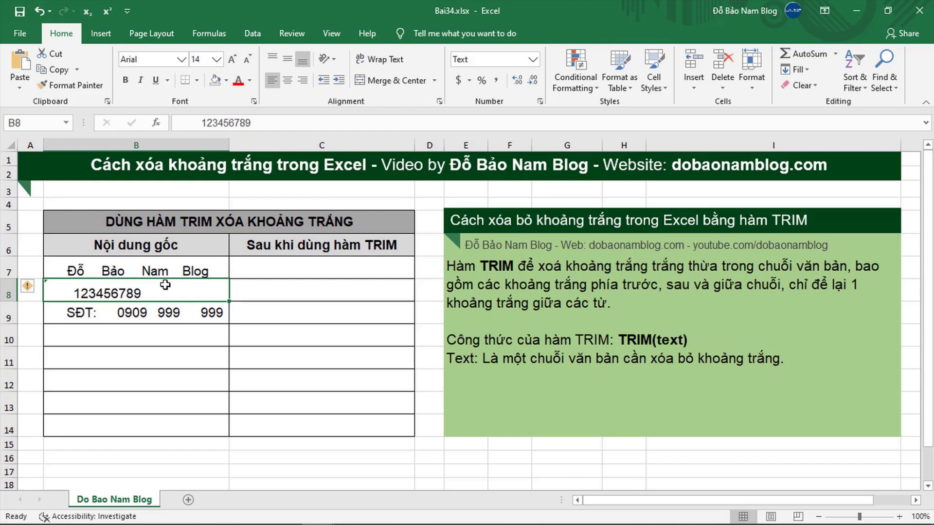
double_click(74, 291)
left_click_drag(74, 291, 49, 291)
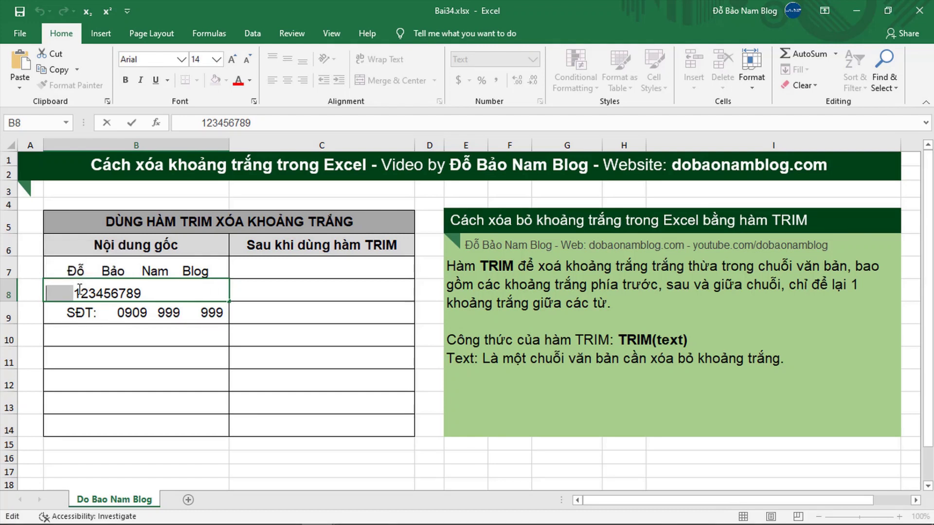
left_click(176, 312)
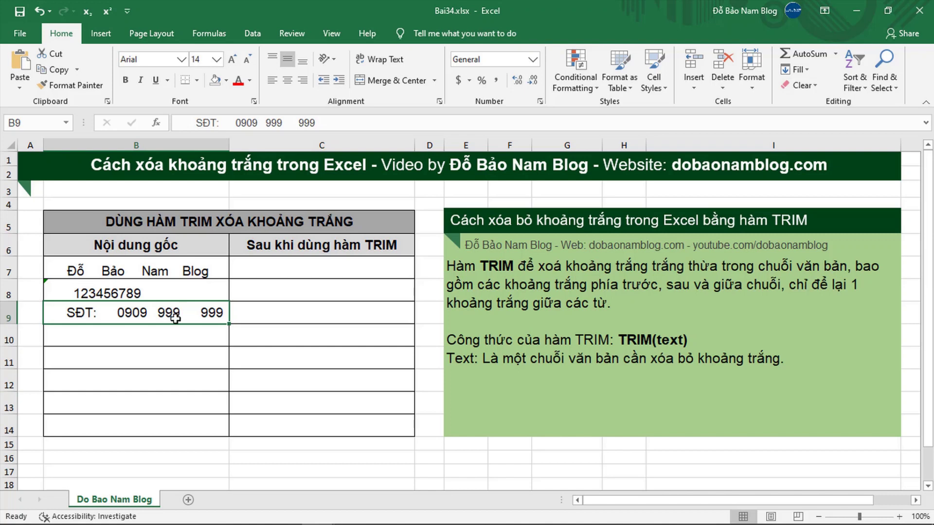
double_click(67, 312)
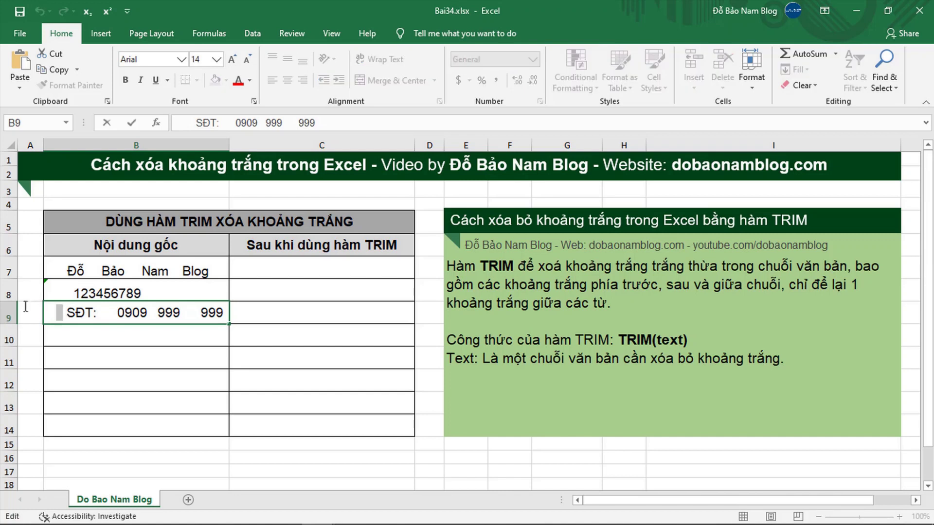
left_click_drag(116, 312, 95, 312)
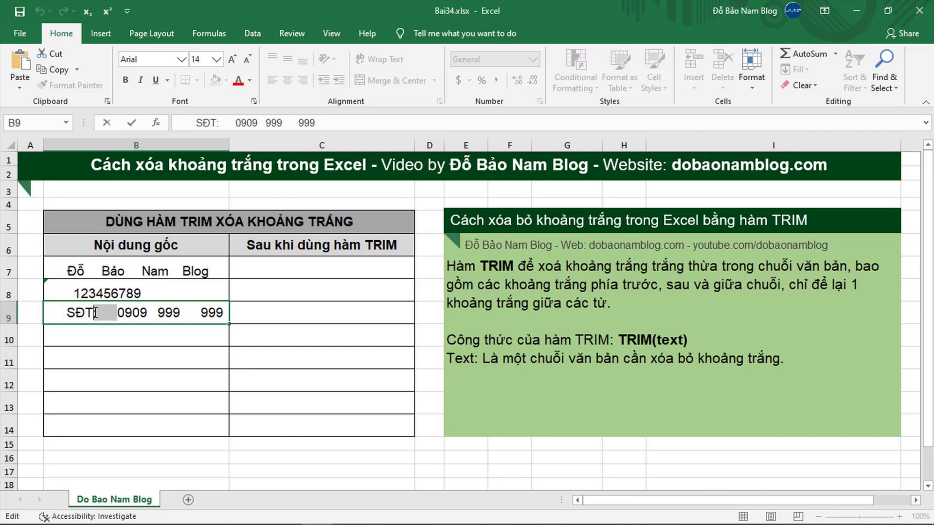
left_click(200, 312)
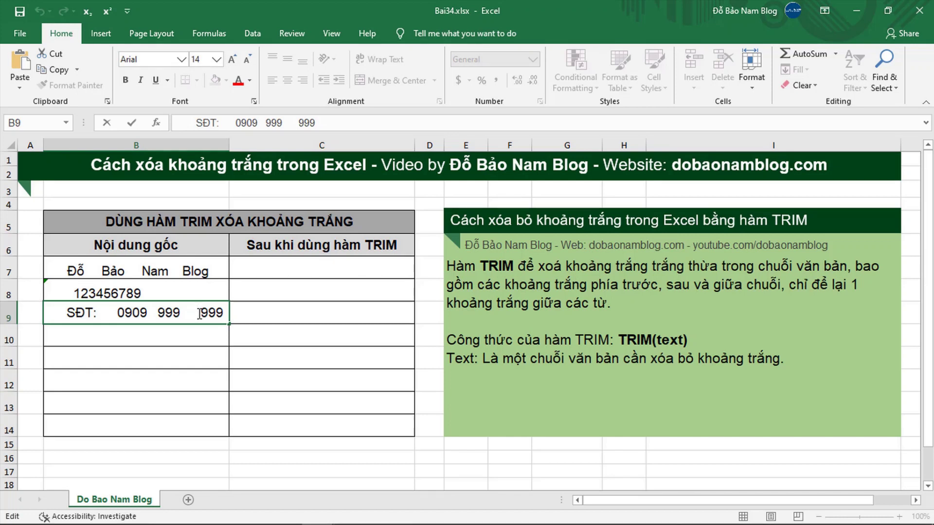
Enter =TRIM(B7) in C7 so it shows 'Đỗ Bảo Nam Blog' without extra spaces
left_click(317, 262)
type("=")
type("tri")
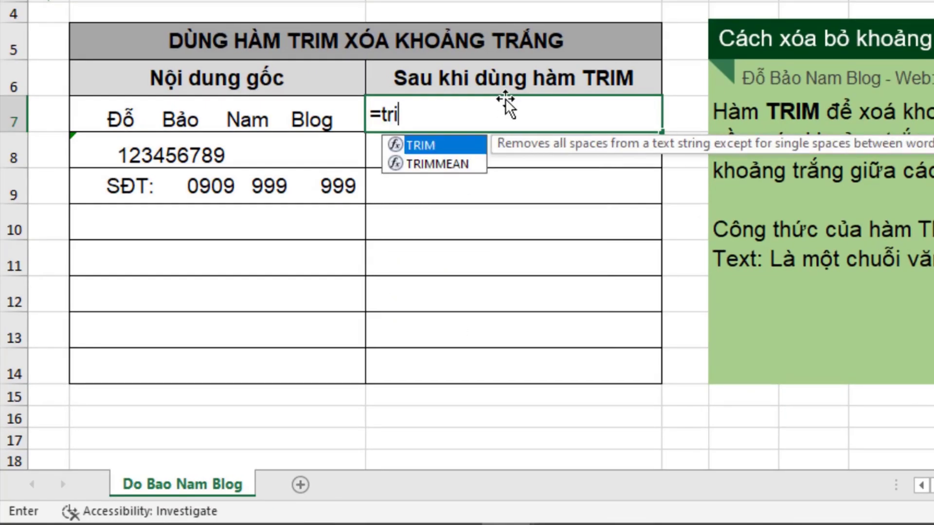
key("Tab")
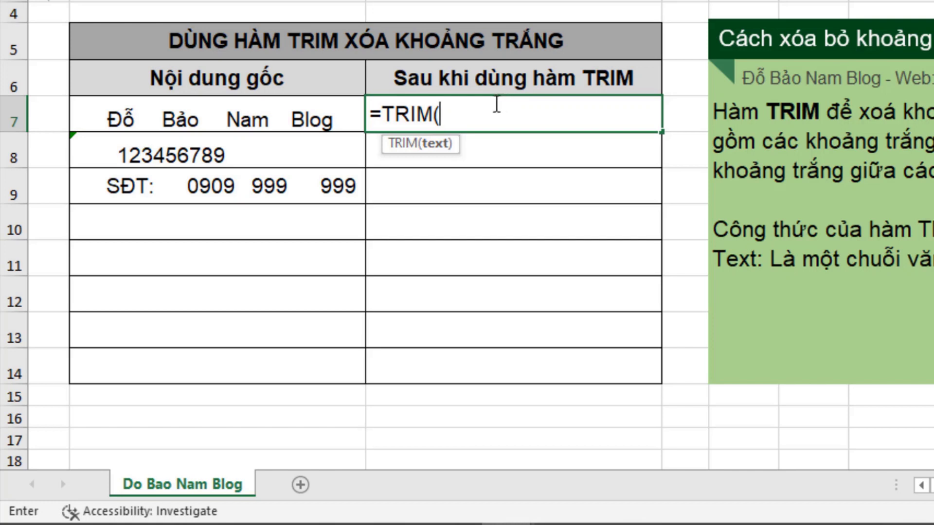
left_click(225, 117)
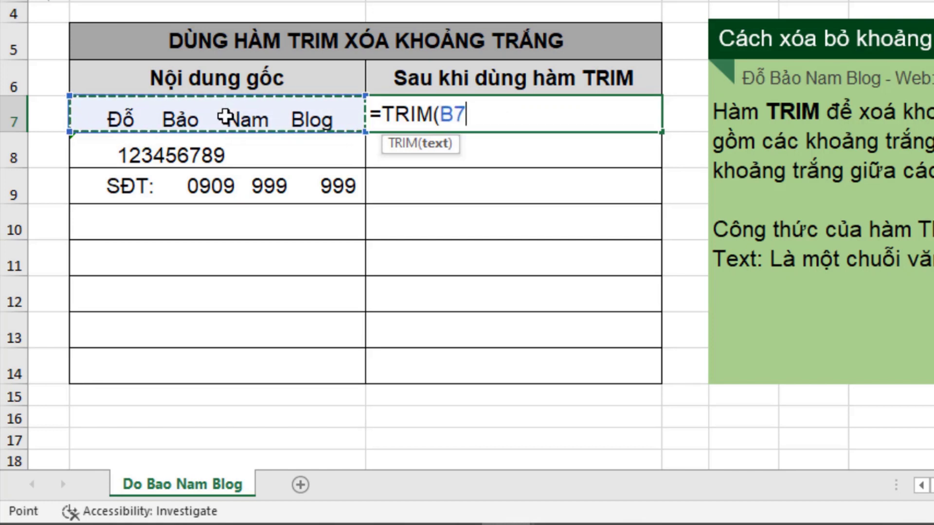
type(")")
key("Return")
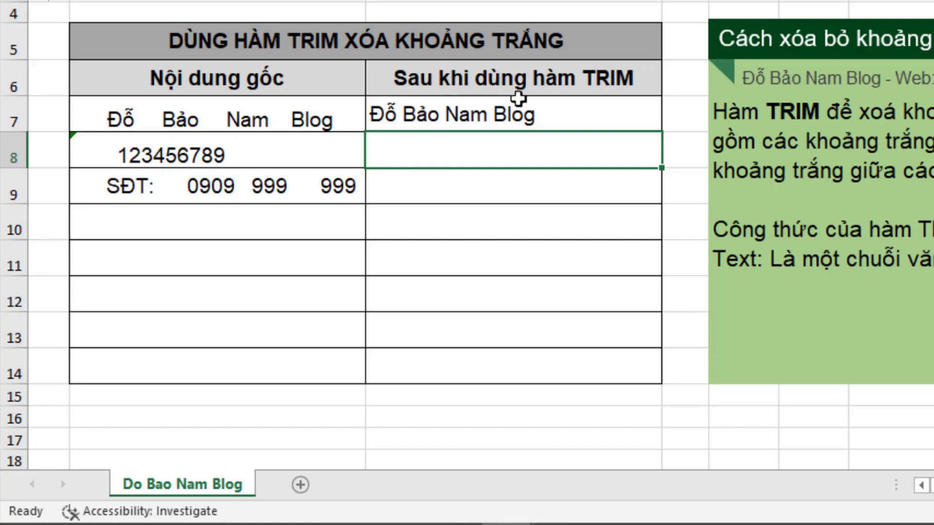
left_click(529, 117)
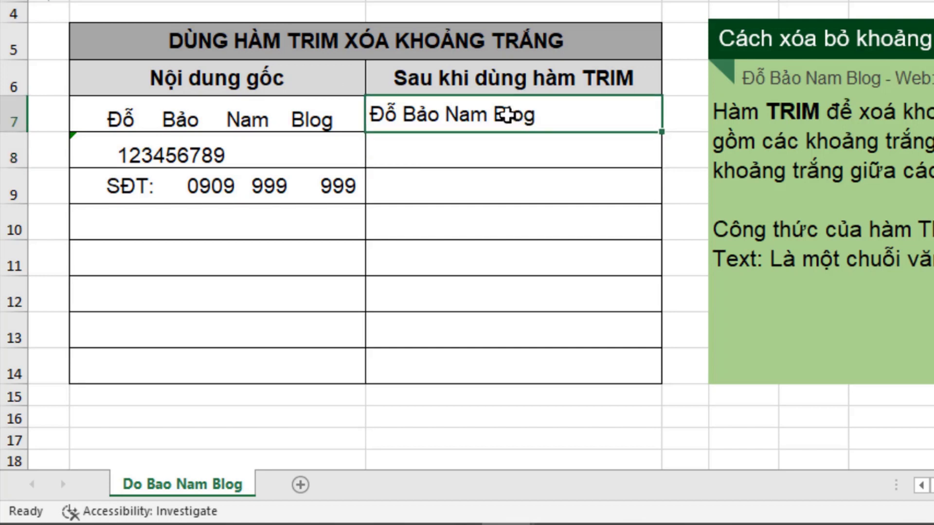
Fill C7's TRIM formula down to C9 and confirm C9 holds =TRIM(B9)
left_click_drag(660, 137, 646, 198)
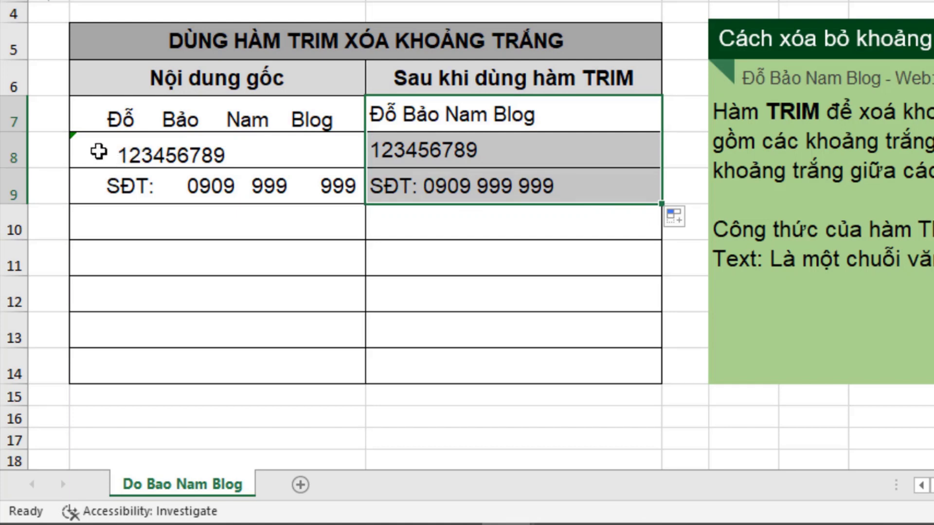
left_click(429, 175)
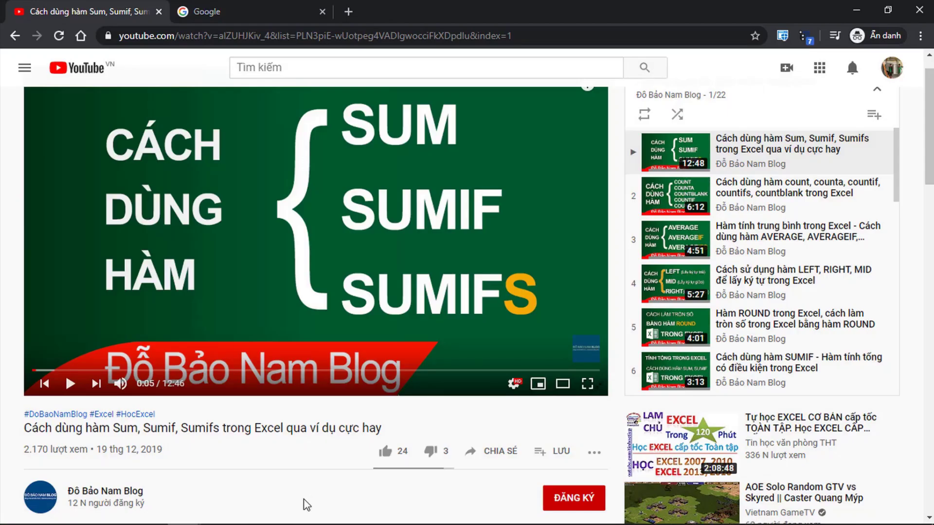
Like the video, subscribe (ĐĂNG KÝ) with Tất cả notifications, then go to the Google tab
left_click(386, 452)
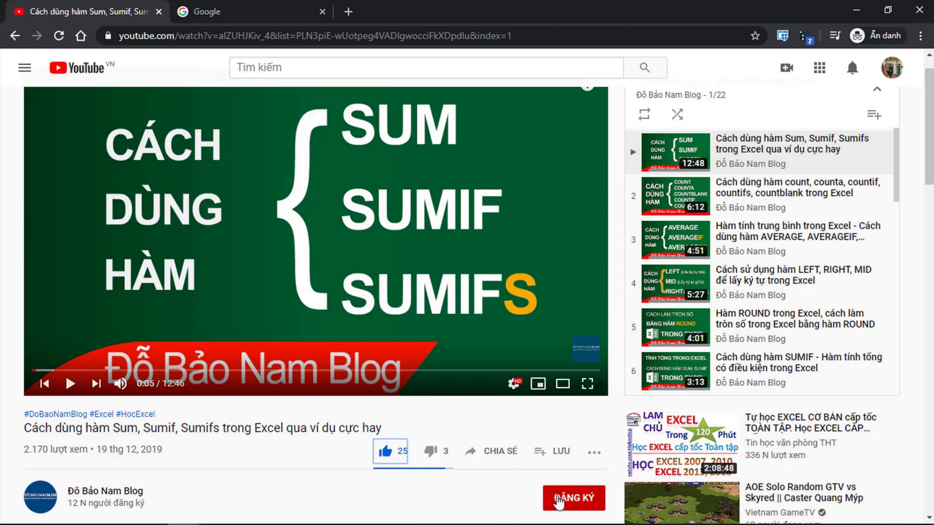
left_click(589, 500)
left_click(594, 502)
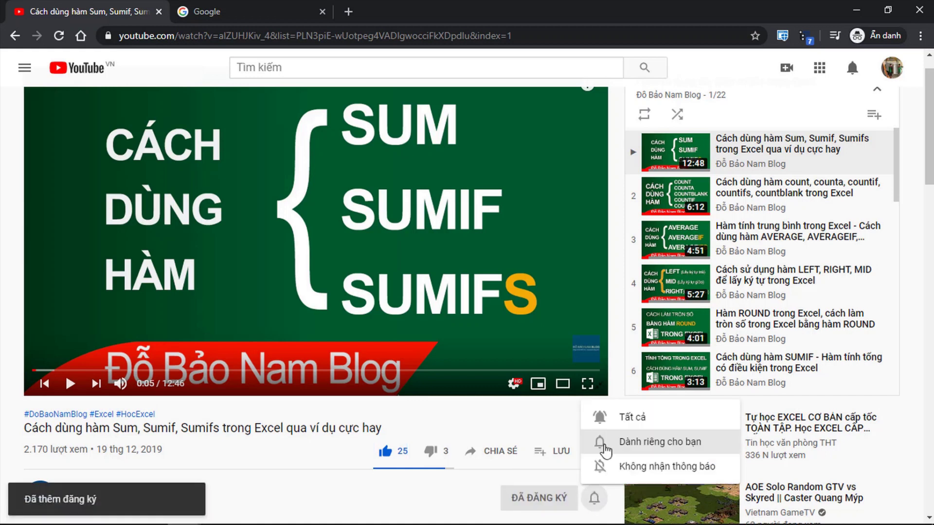
left_click(616, 417)
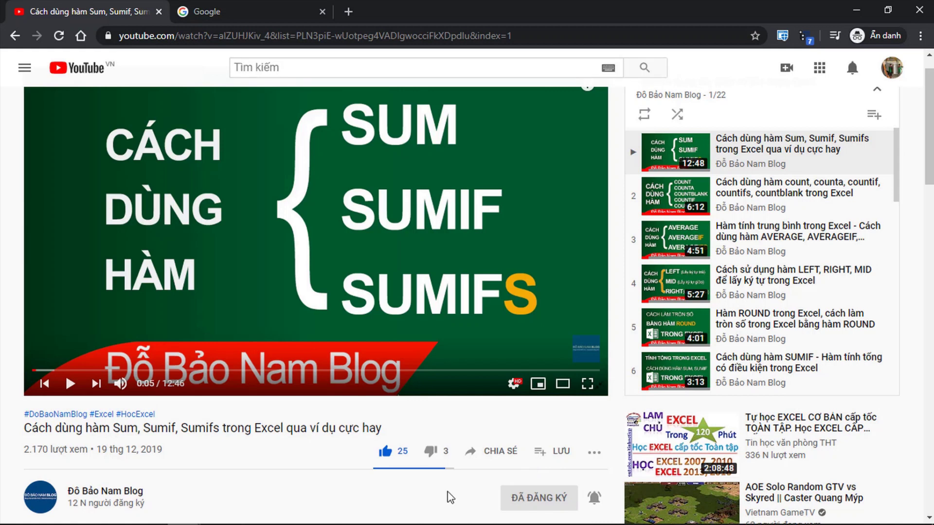
left_click(229, 11)
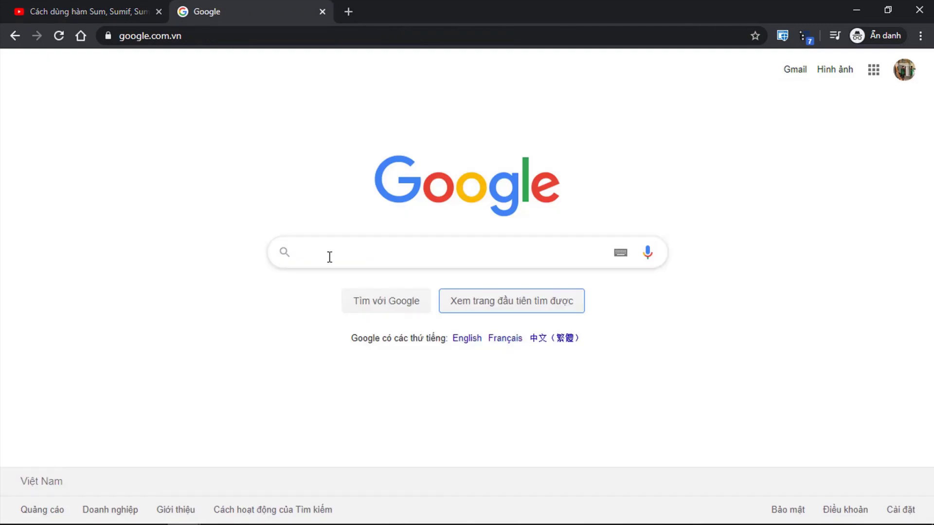
Search Google for 'đỗ bảo nam blog' and open the dobaonamblog.com homepage from the first result
left_click(329, 257)
left_click(345, 279)
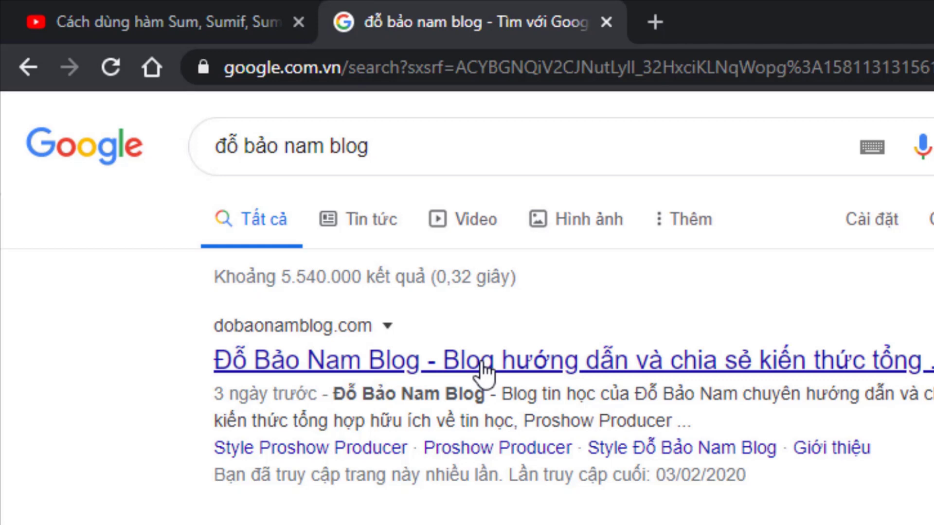
left_click(483, 366)
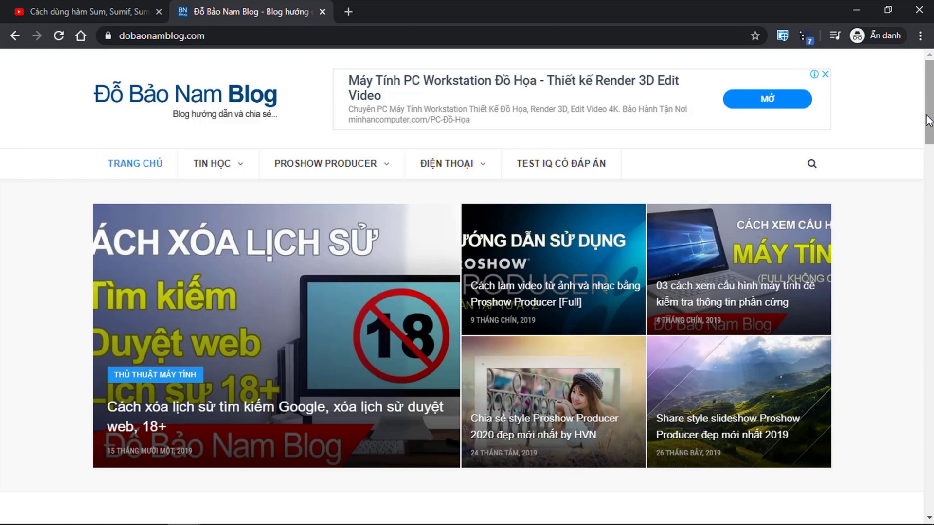
Scroll down the blog homepage to browse its Excel and Proshow Producer posts
left_click_drag(928, 121, 928, 209)
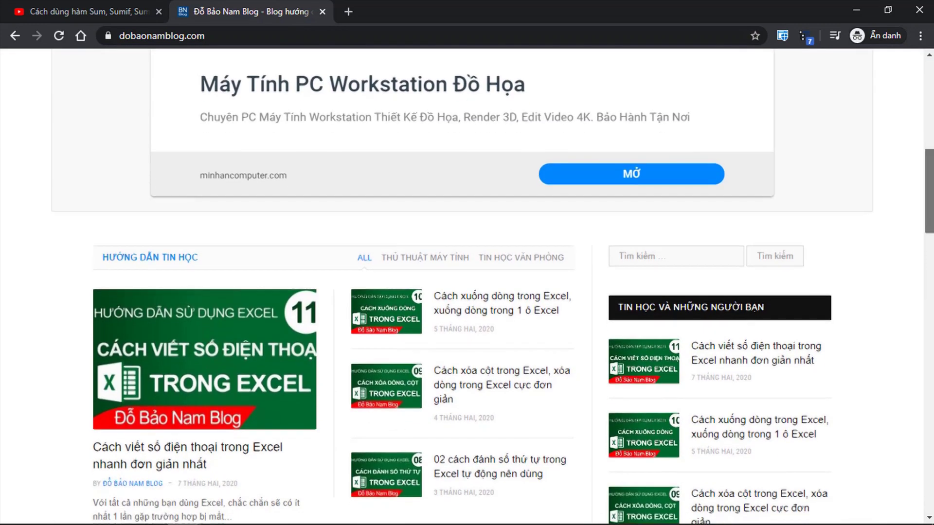
scroll(467, 287, "down", 3)
scroll(468, 287, "down", 3)
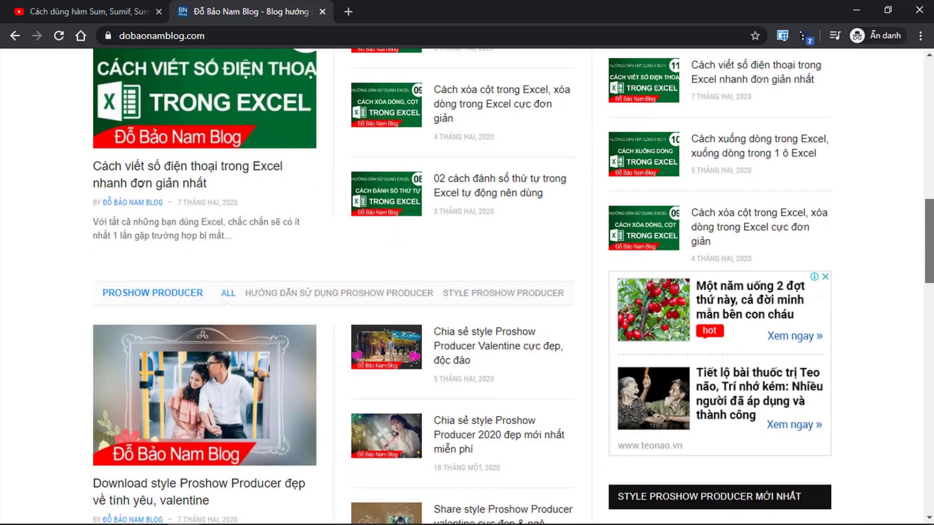
scroll(920, 238, "up", 1)
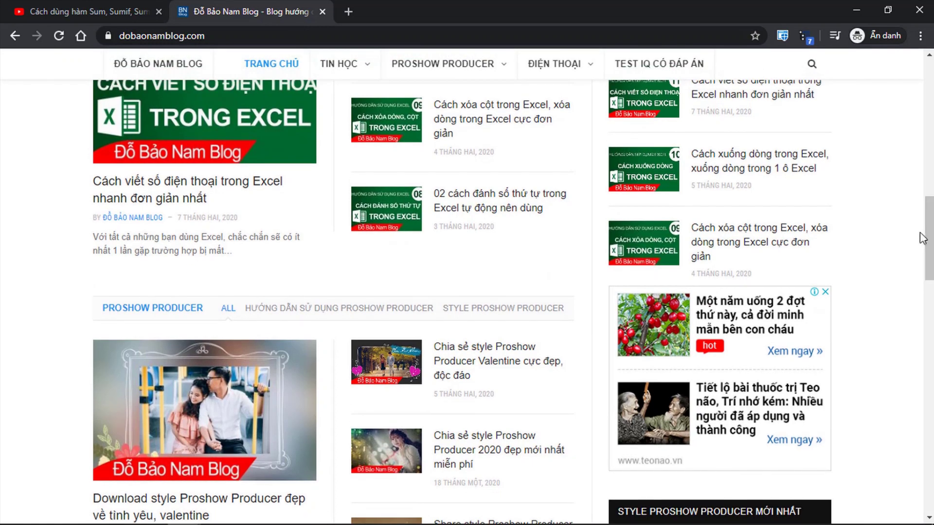